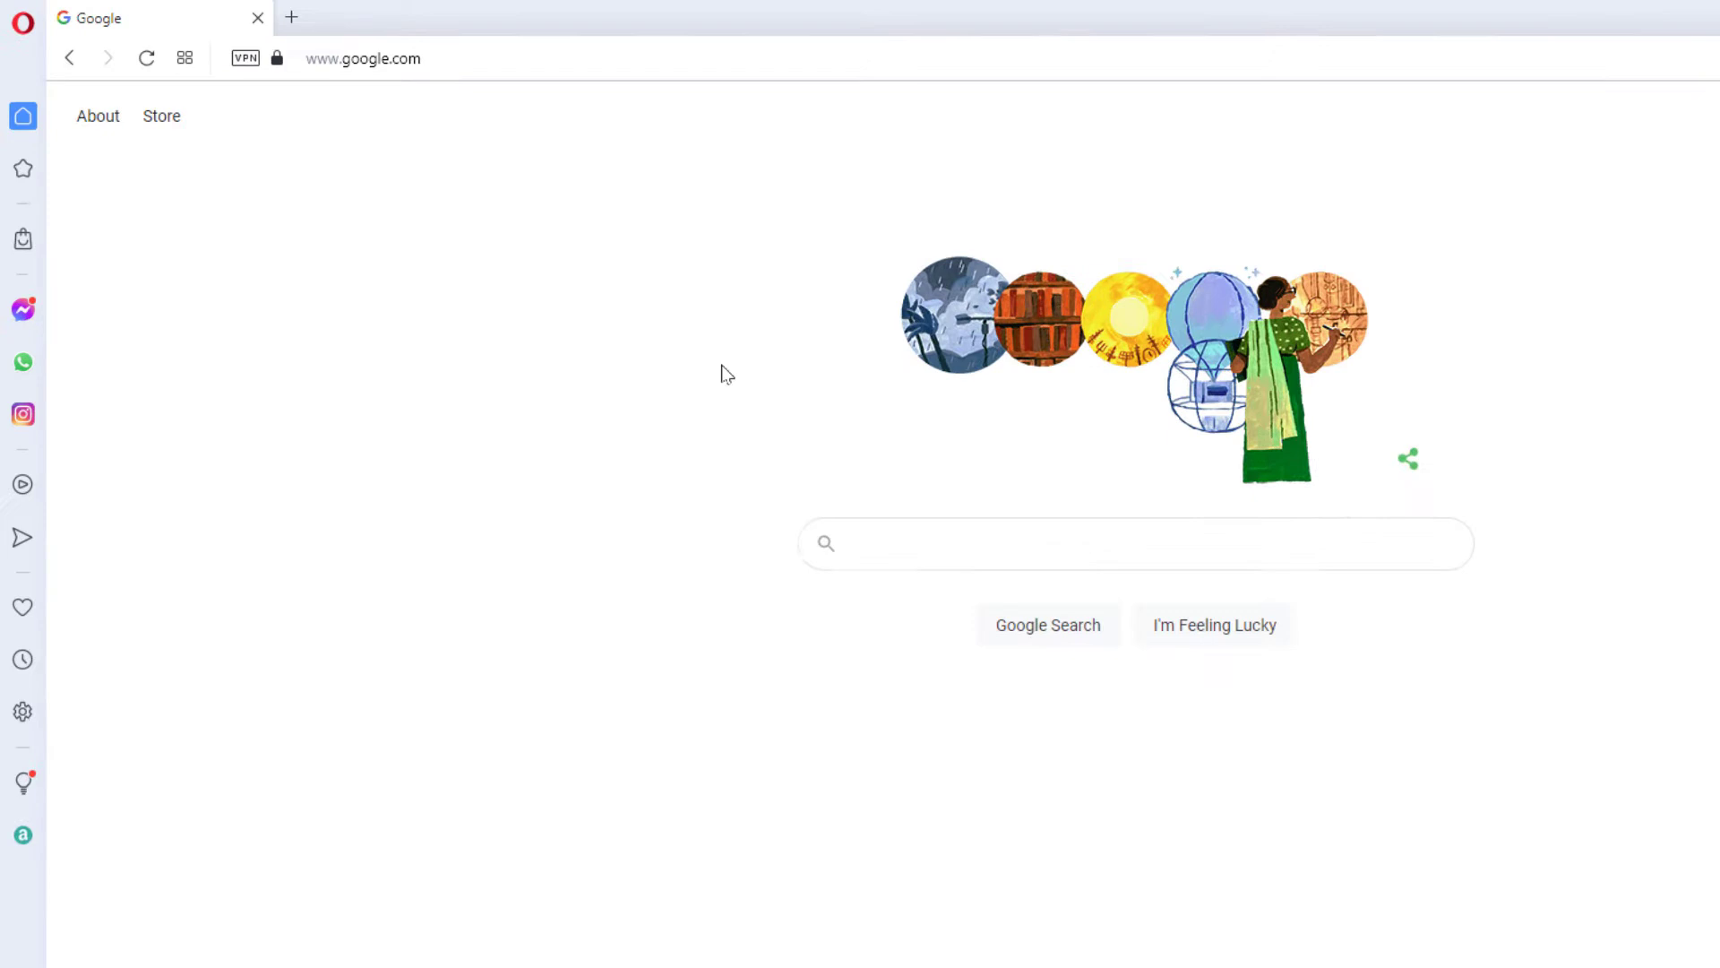
Step: Open Opera's main menu from the 'O' button over the Google page
{"action": "left_click", "coordinate": [30, 28]}
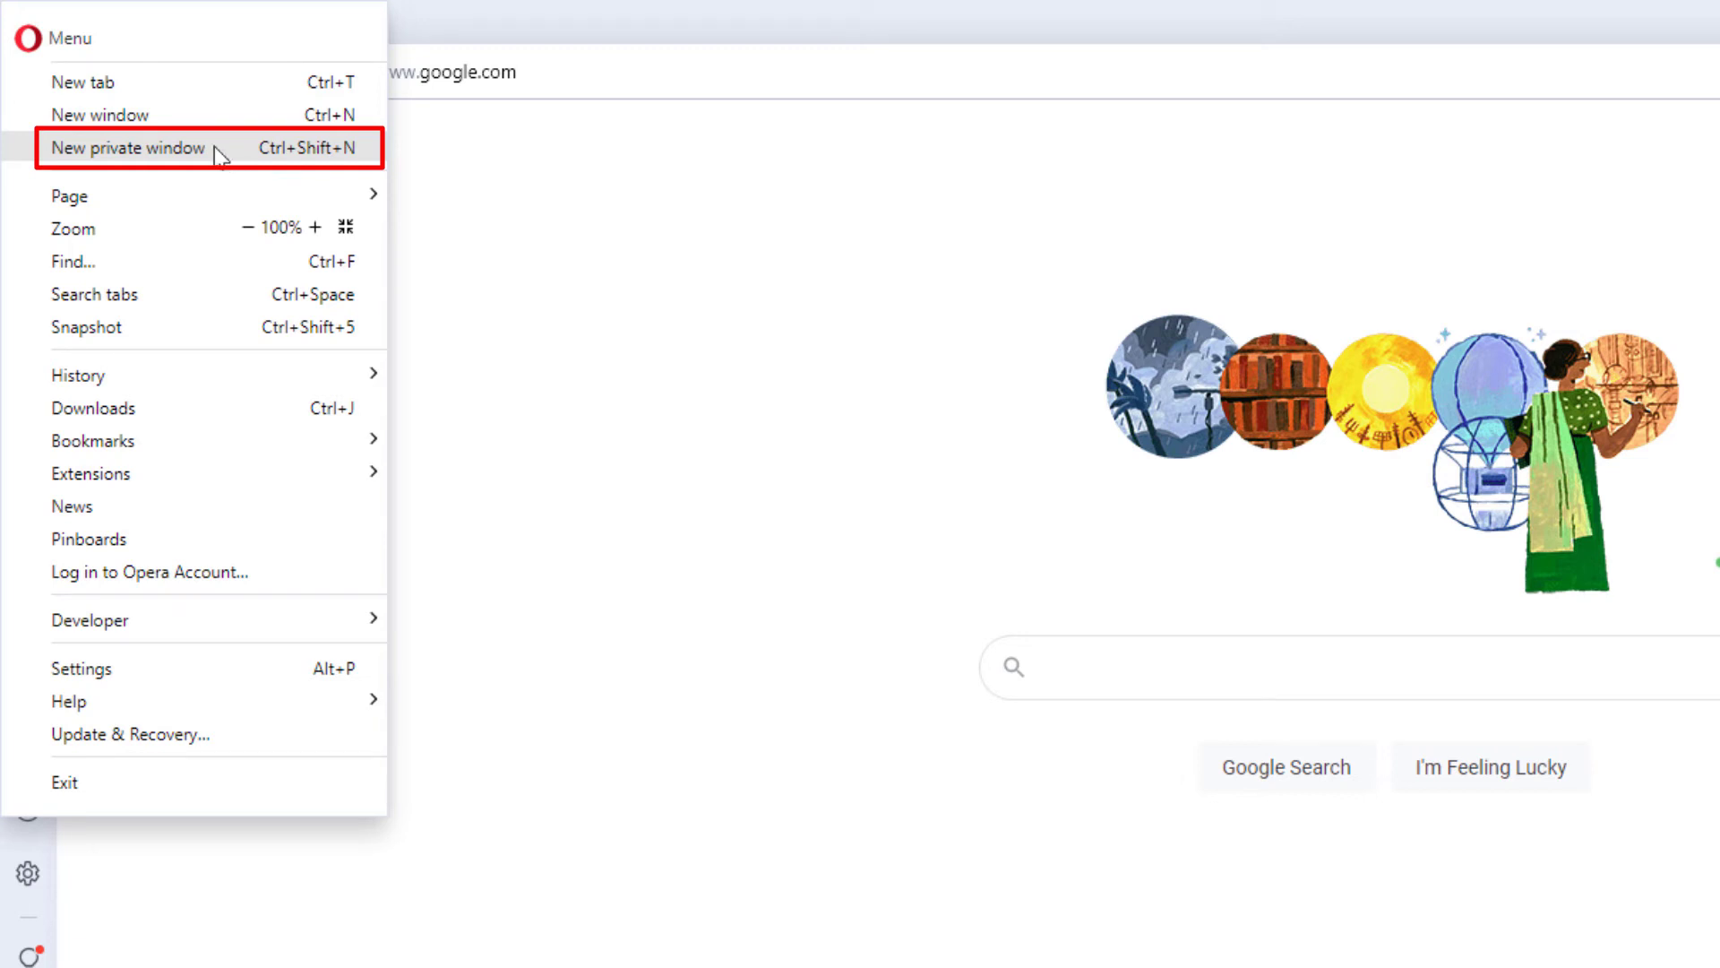
Step: Choose 'New private window' from the Opera menu
{"action": "left_click", "coordinate": [220, 150]}
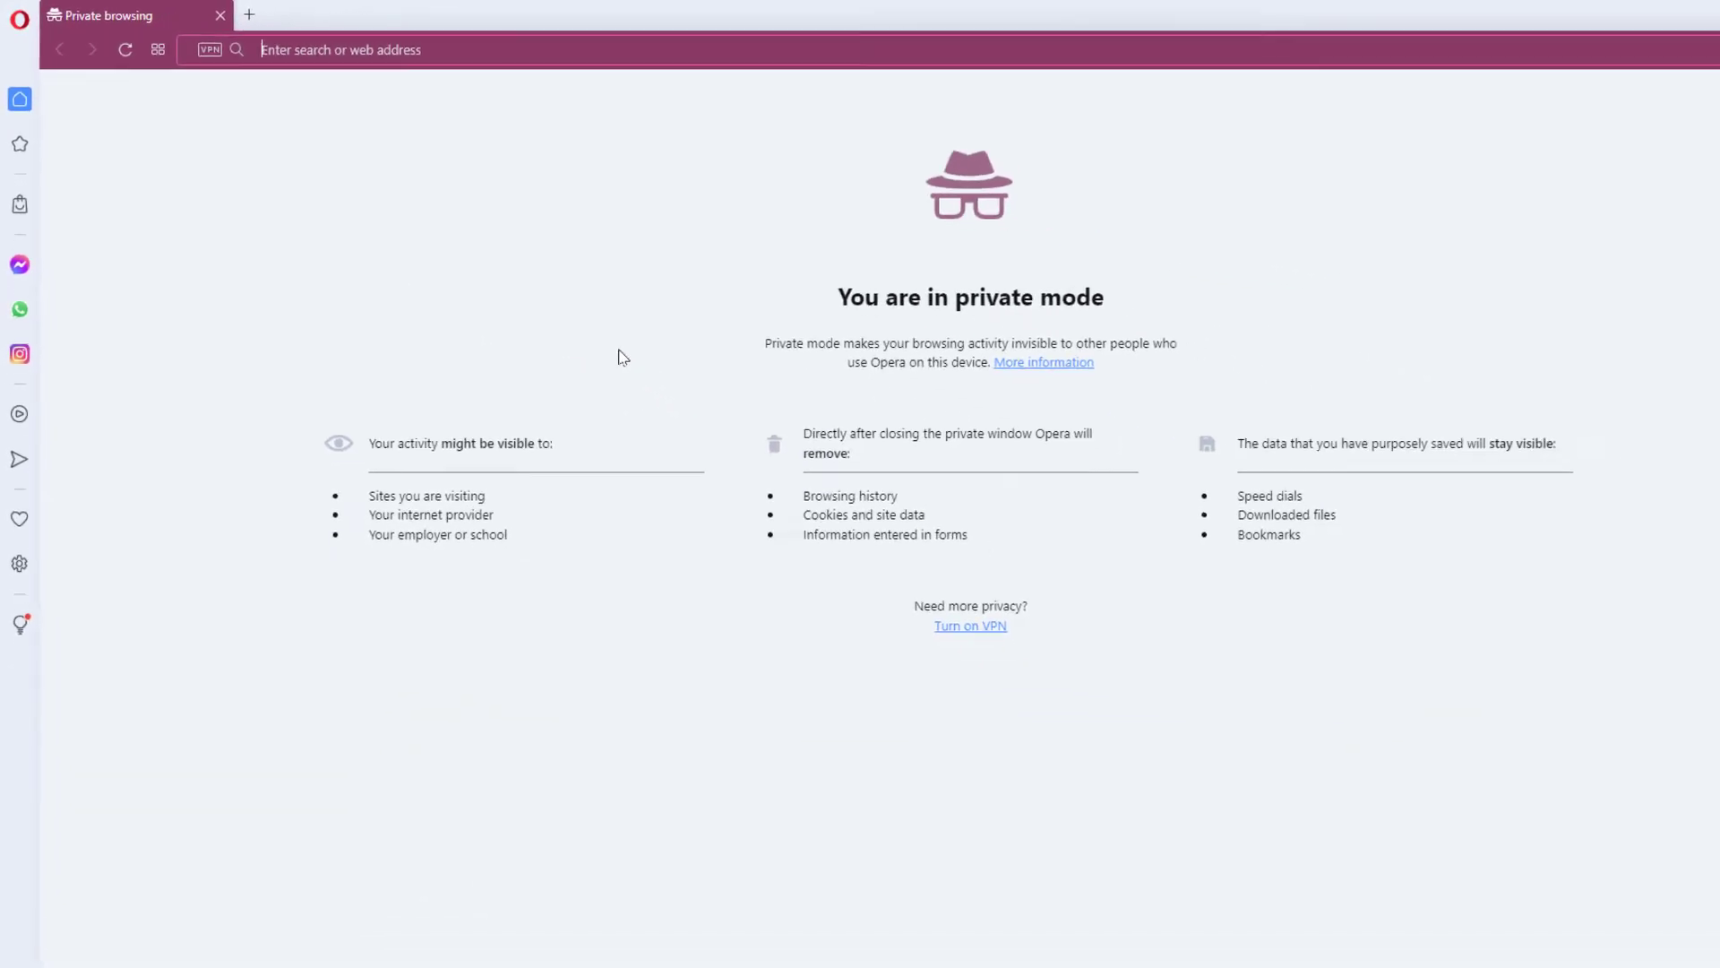